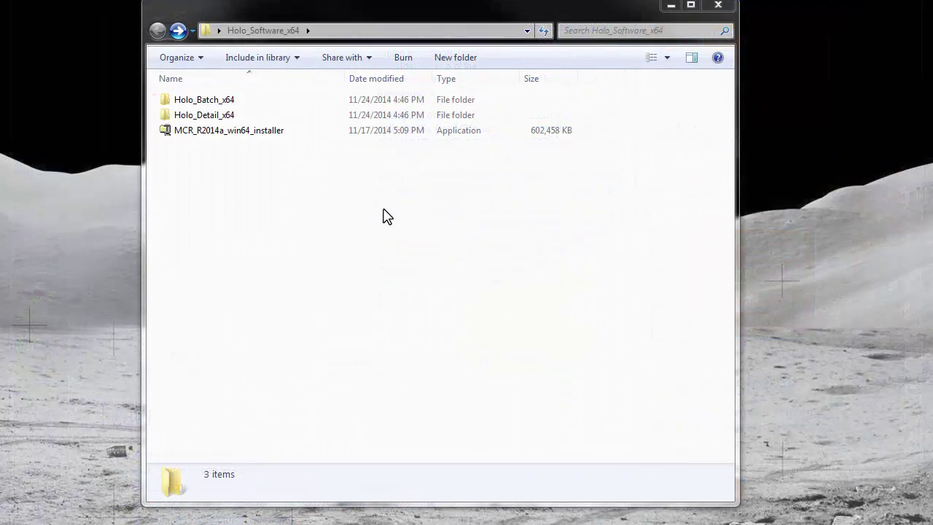
left_click(283, 133)
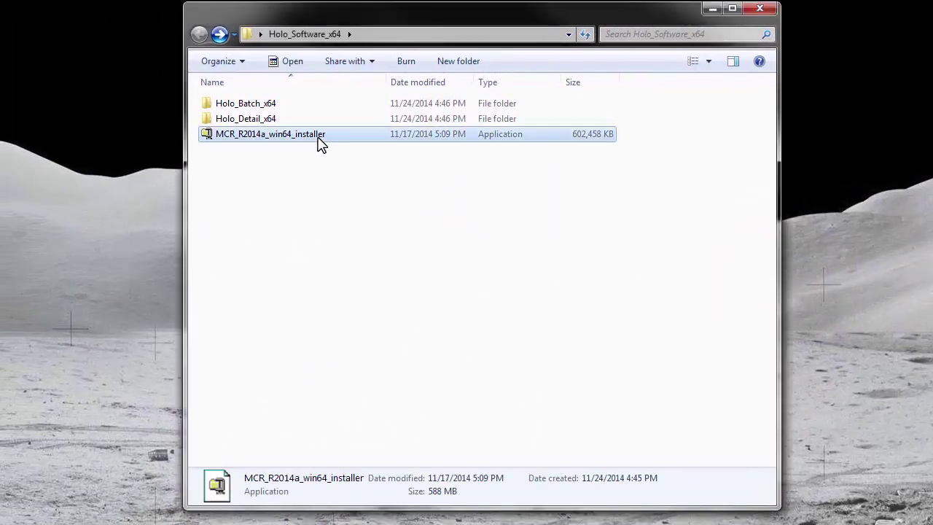
left_click(271, 105)
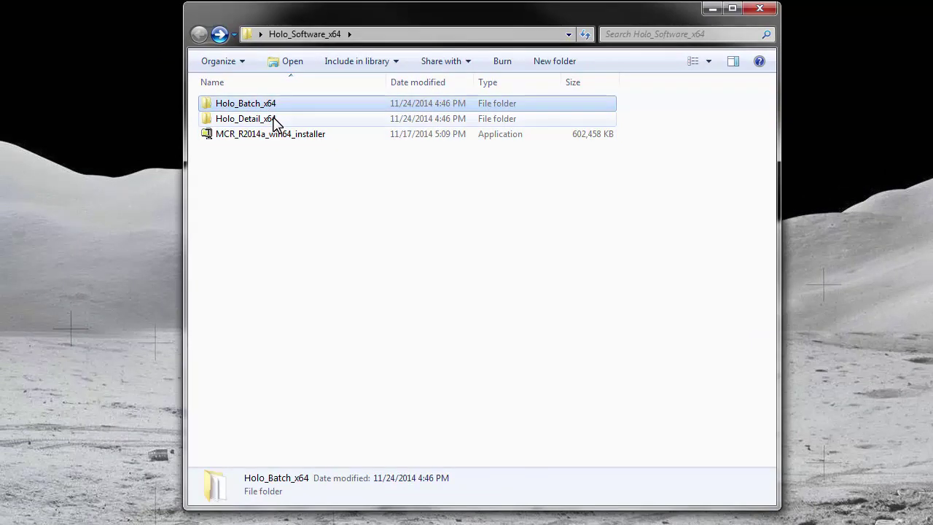
left_click(275, 121)
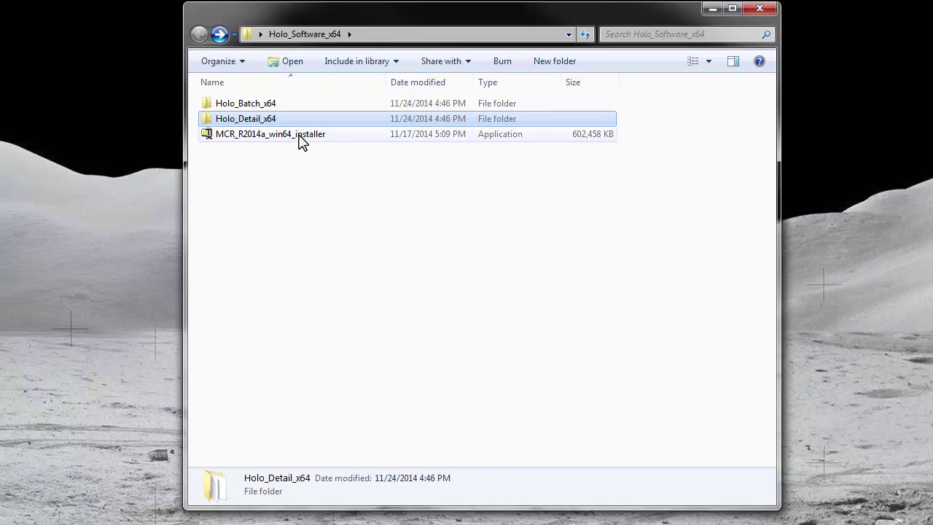
- Launch the MCR_R2014a_win64_installer application and allow it to run despite the unknown publisher
left_click(302, 138)
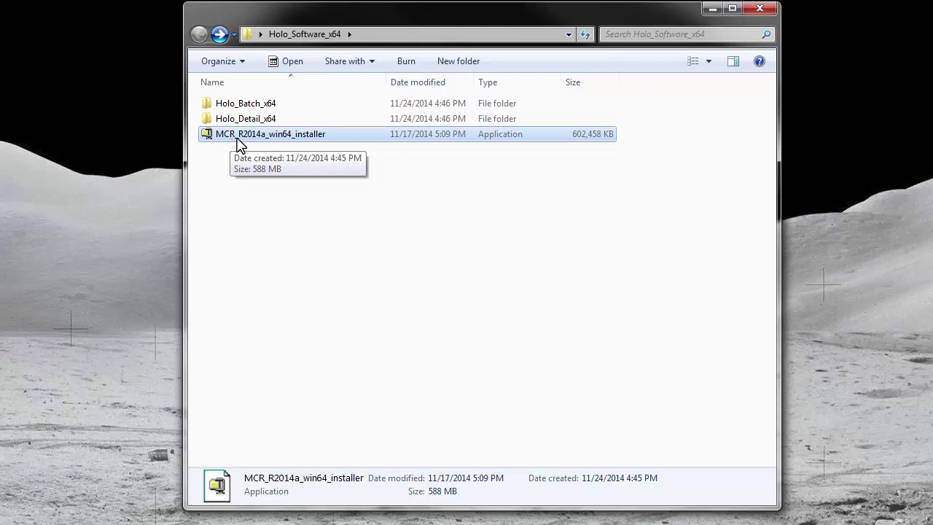
double_click(301, 138)
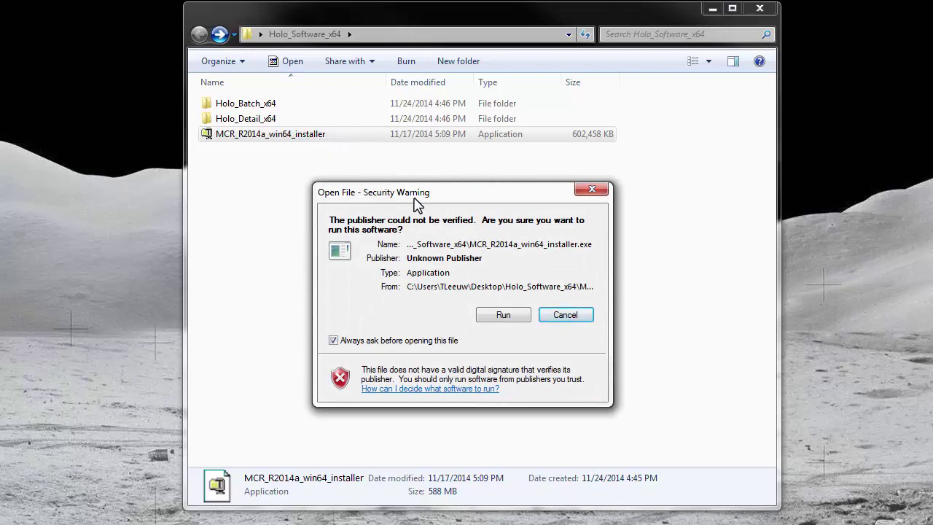
left_click(501, 320)
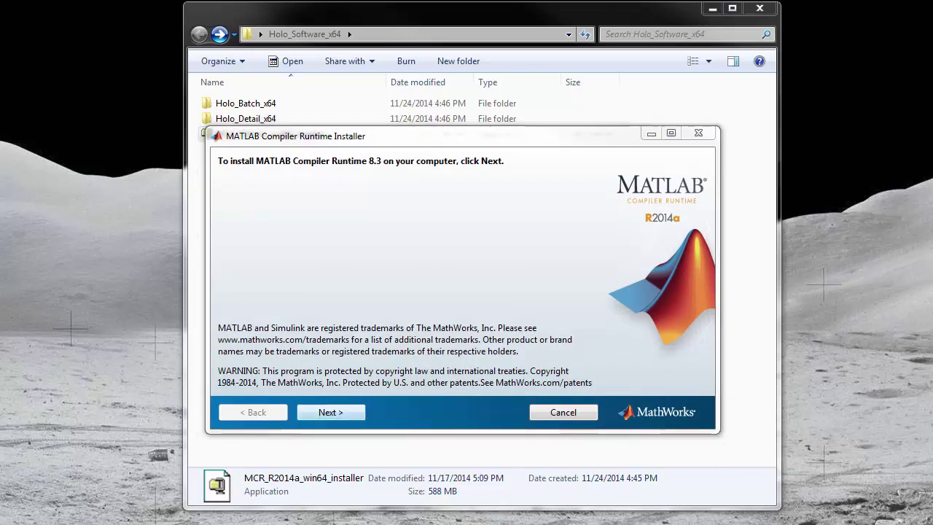
- Install MATLAB Compiler Runtime 8.3 in the default folder, accepting the license agreement, and finish the installer
left_click(331, 413)
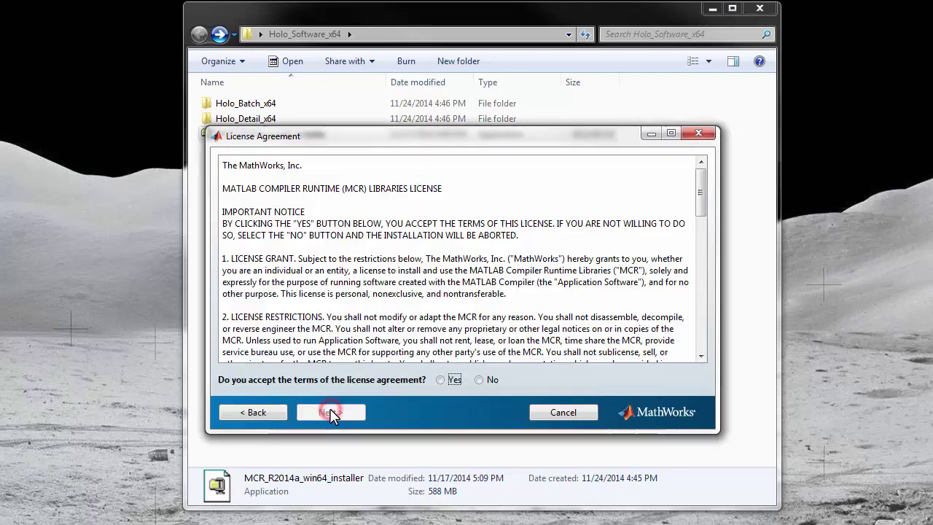
left_click(440, 380)
left_click(328, 413)
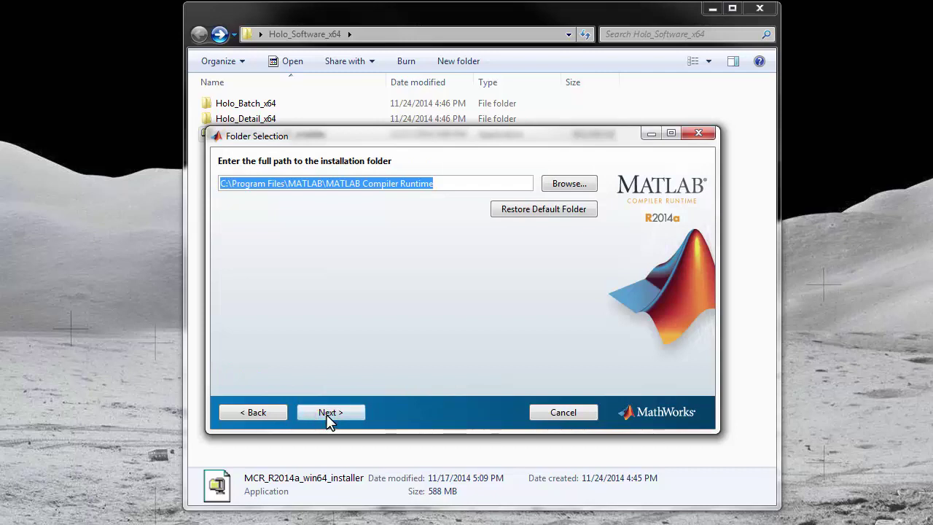
left_click(327, 414)
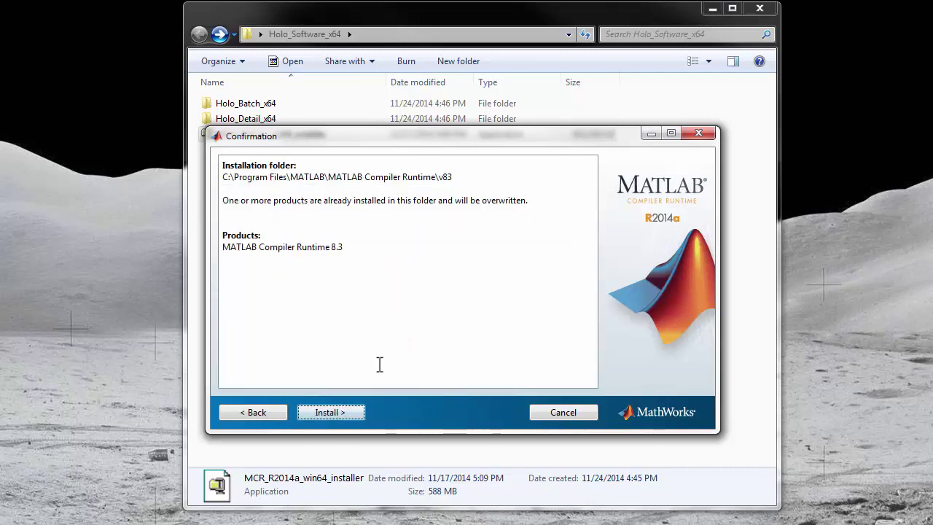
left_click(348, 415)
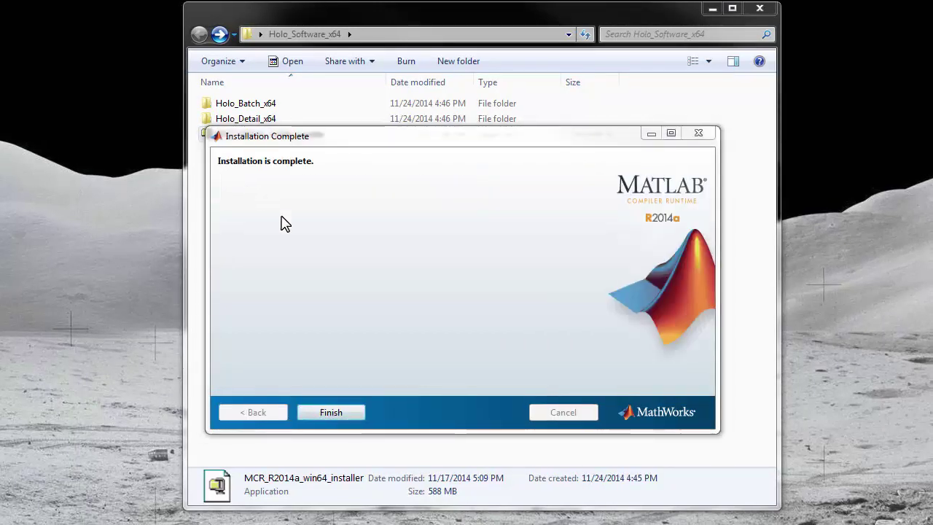
left_click(332, 410)
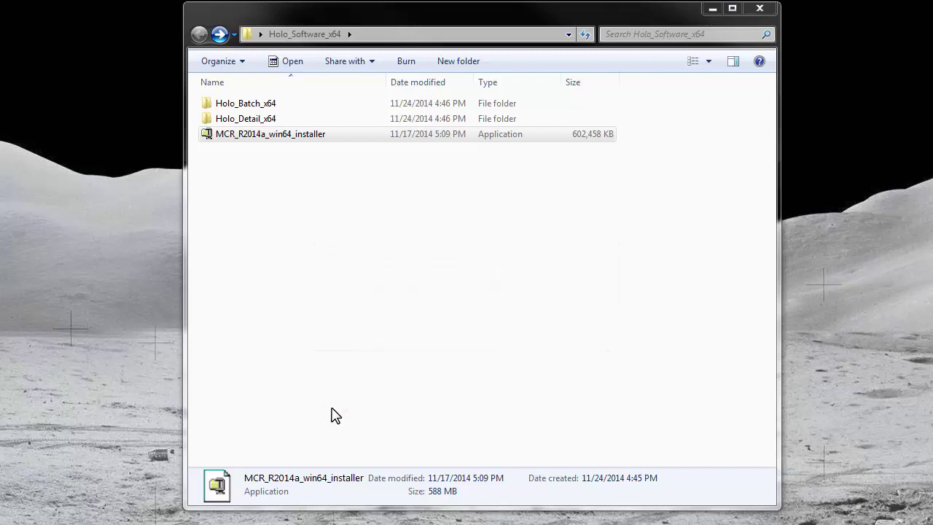
- Start the Holo_Batch_x64 application from the Holo_Batch_x64 folder and close the folder window
double_click(298, 109)
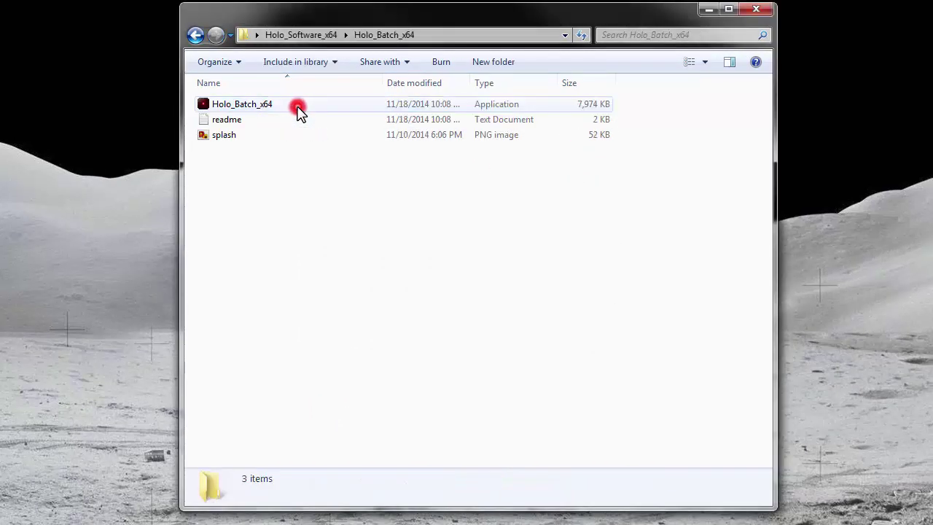
left_click(267, 109)
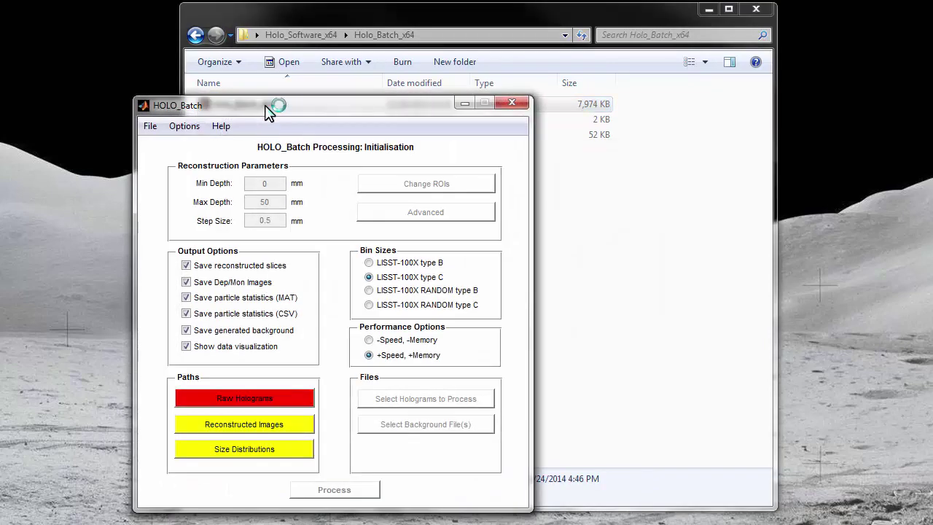
left_click(762, 9)
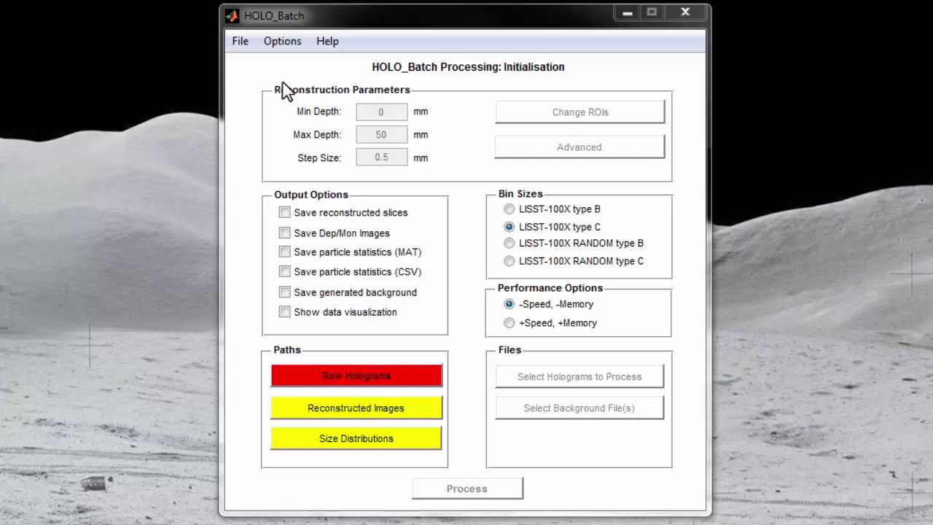
- Unlock the reconstruction parameters for editing and examine the minimum and maximum depth values
left_click(282, 40)
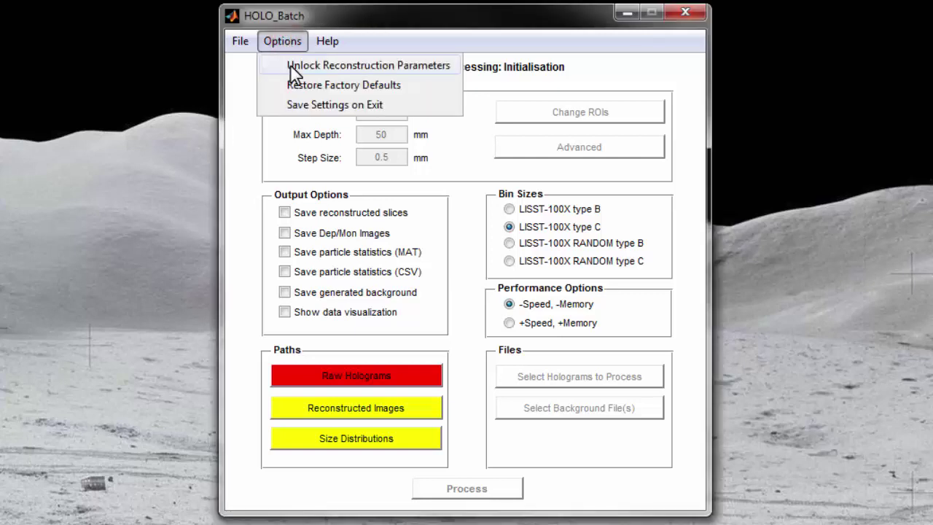
left_click(293, 67)
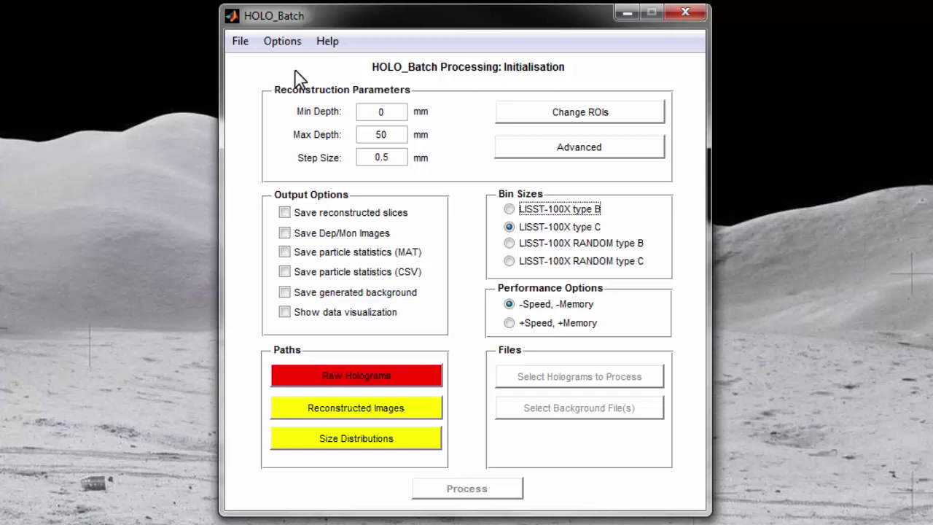
double_click(379, 112)
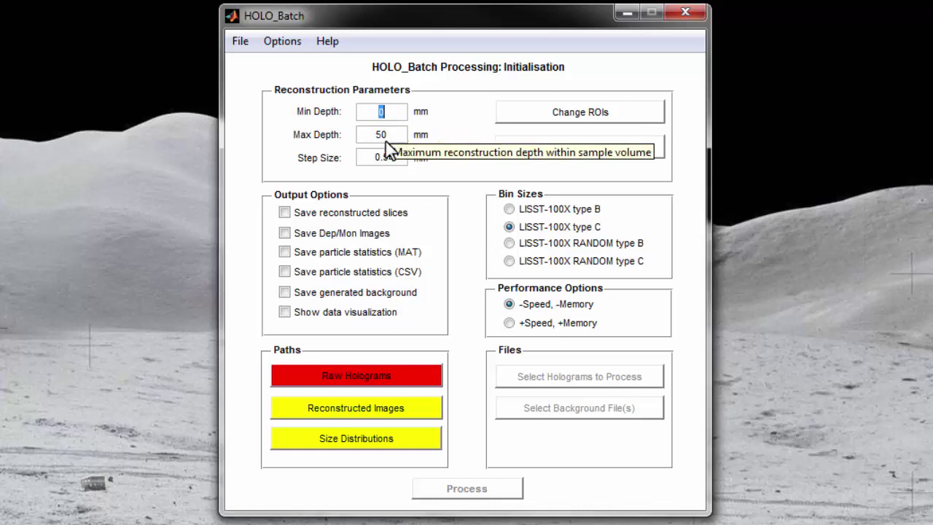
left_click(374, 136)
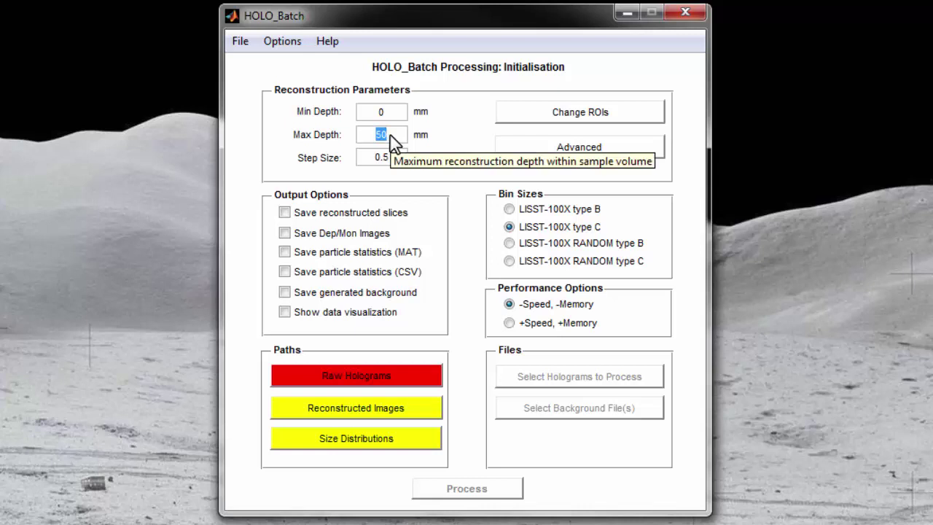
left_click(391, 135)
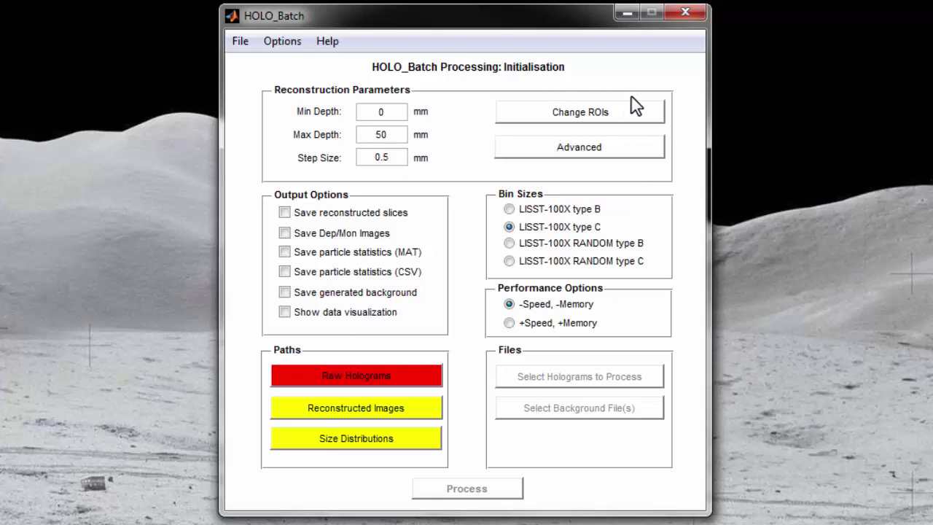
- Open the ROI editor, set the ROI size to 512x512, and move the two regions apart within the image area
left_click(568, 121)
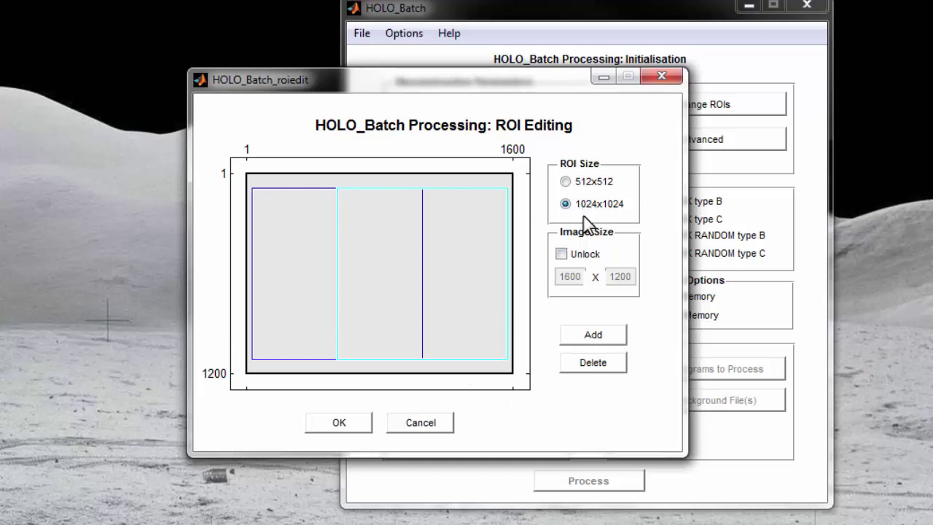
left_click(565, 181)
left_click(565, 204)
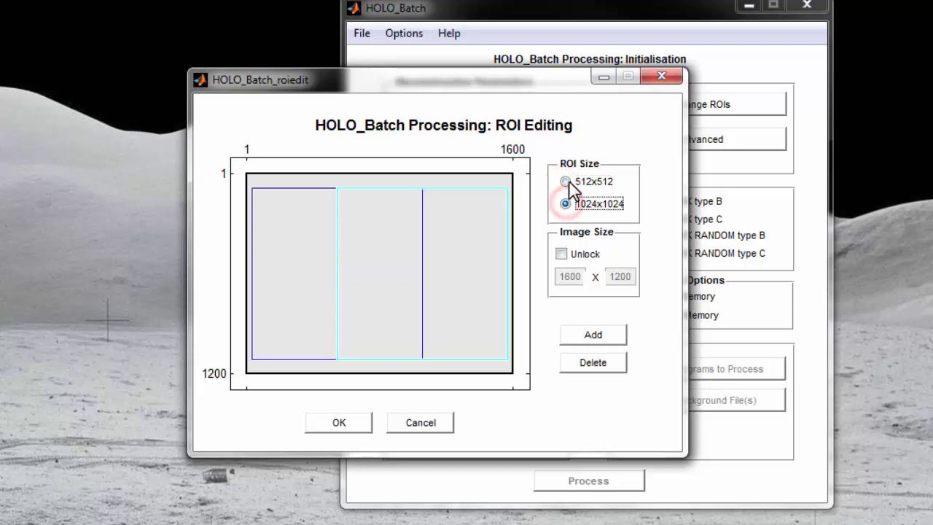
left_click(564, 182)
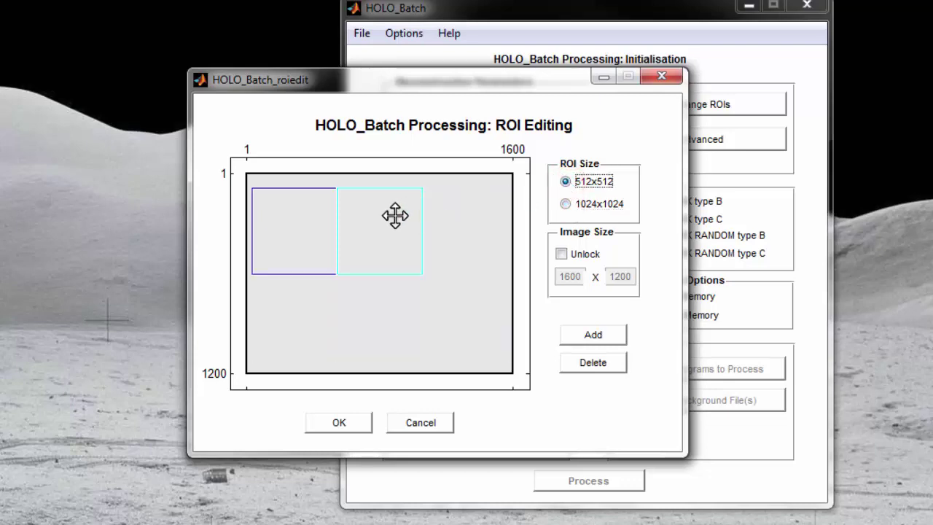
left_click_drag(393, 214, 464, 214)
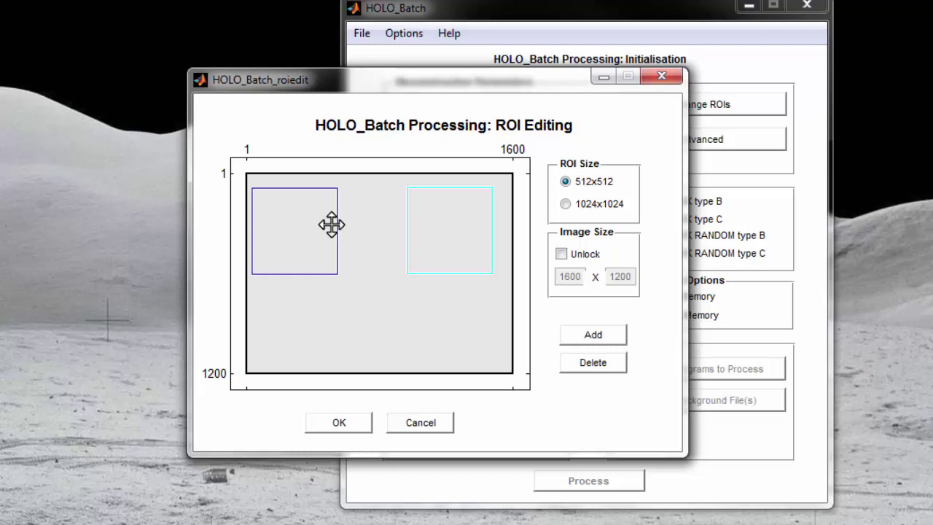
left_click_drag(313, 221, 327, 280)
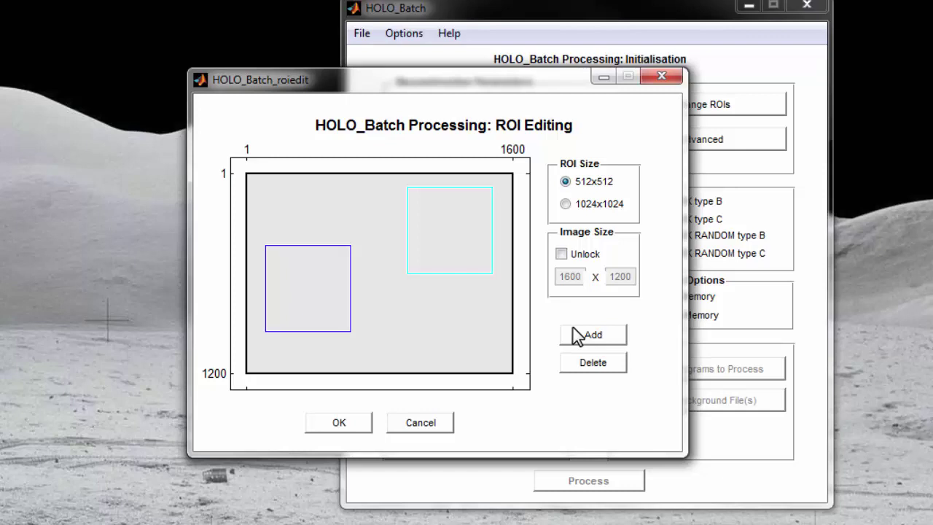
- Set the ROI size to 1024x1024, place the two overlapping regions against the image's left and right edges, and accept the layout
left_click(564, 203)
left_click_drag(456, 266, 455, 269)
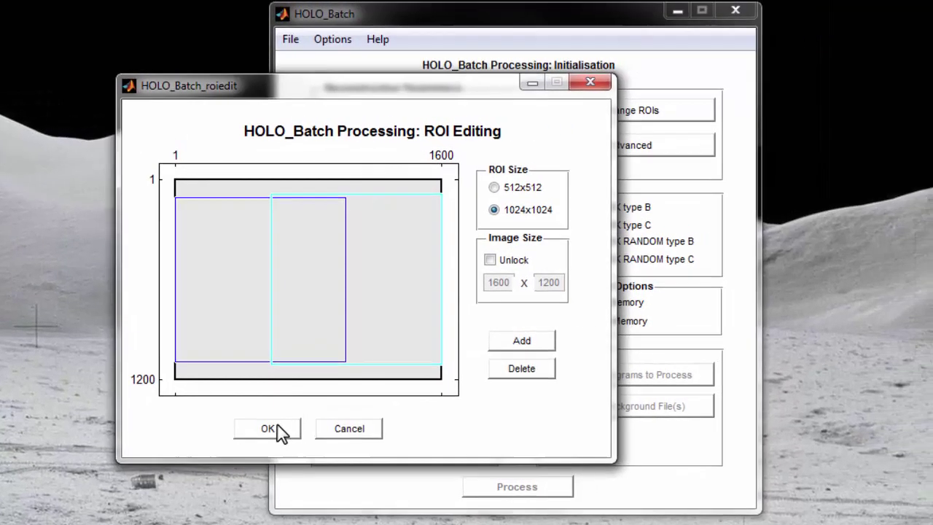
left_click(277, 425)
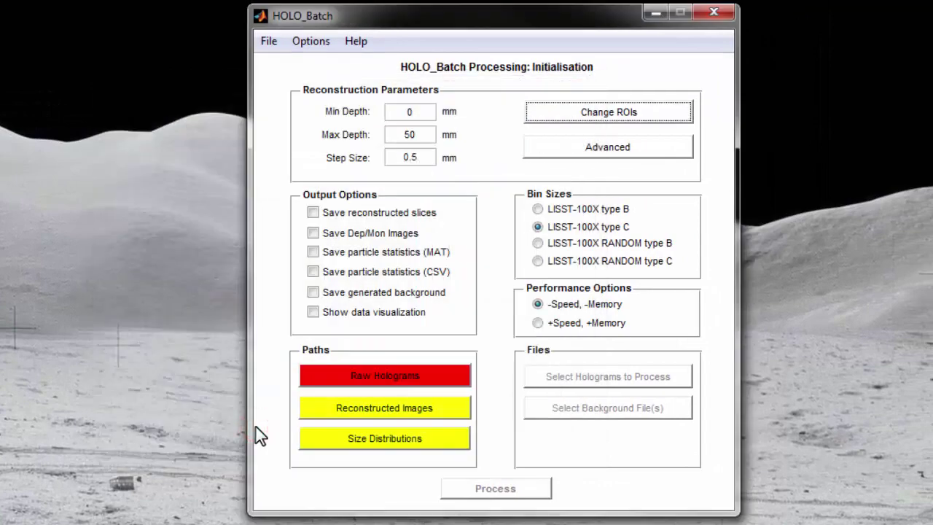
- Review the advanced reconstruction parameters and accept them as they are
left_click(531, 153)
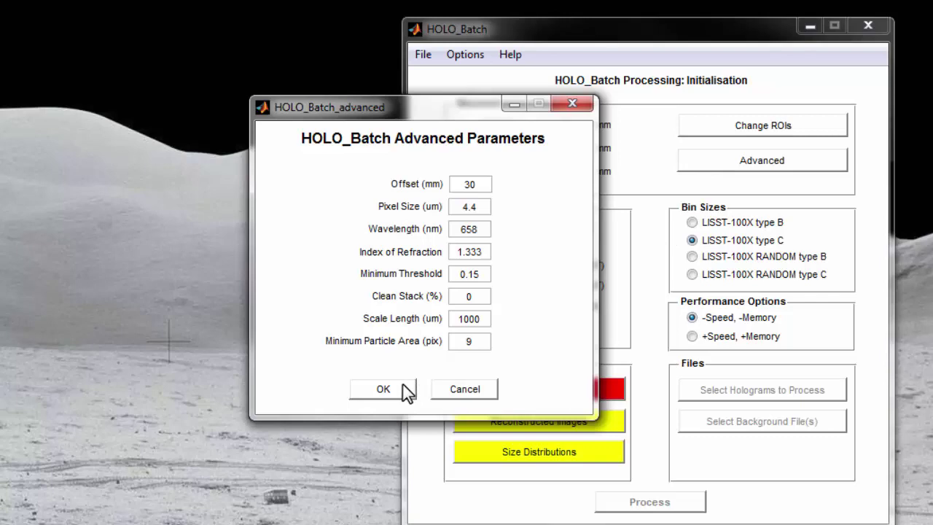
left_click(403, 386)
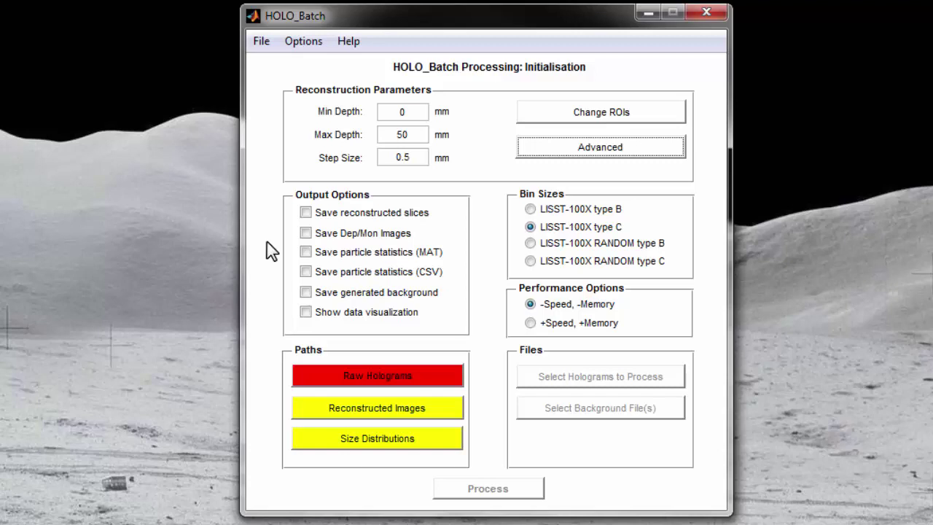
- Switch the reconstructed slices, Dep/Mon images, MAT and CSV particle statistics, and generated background outputs on and off again
left_click(306, 214)
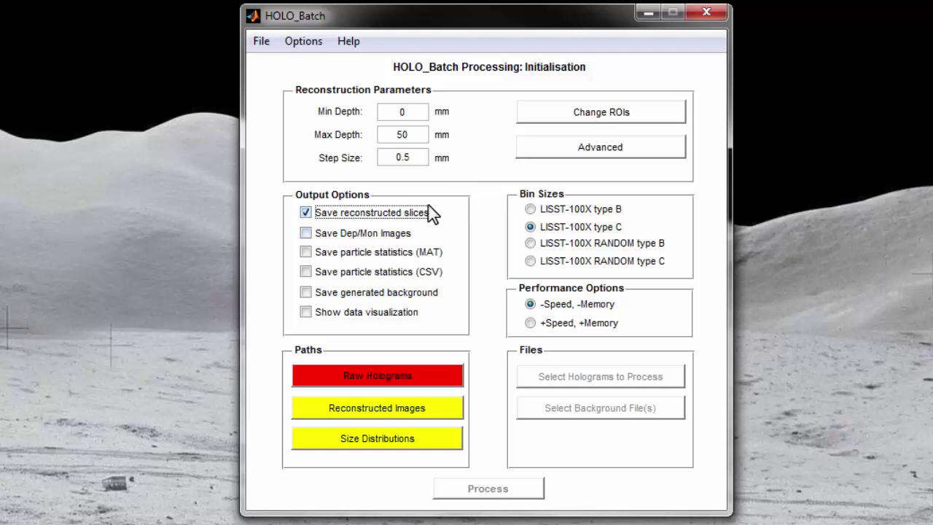
left_click(306, 213)
left_click(305, 233)
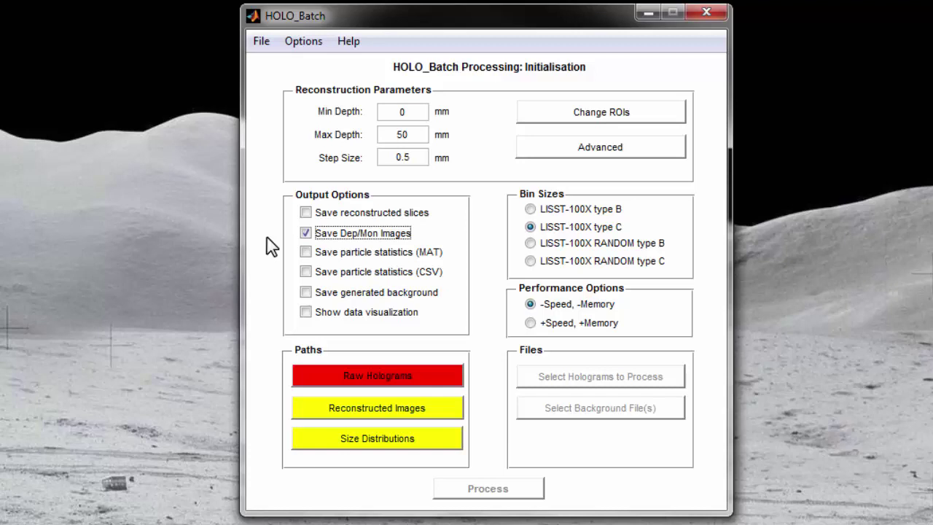
left_click(305, 232)
left_click(305, 252)
left_click(305, 271)
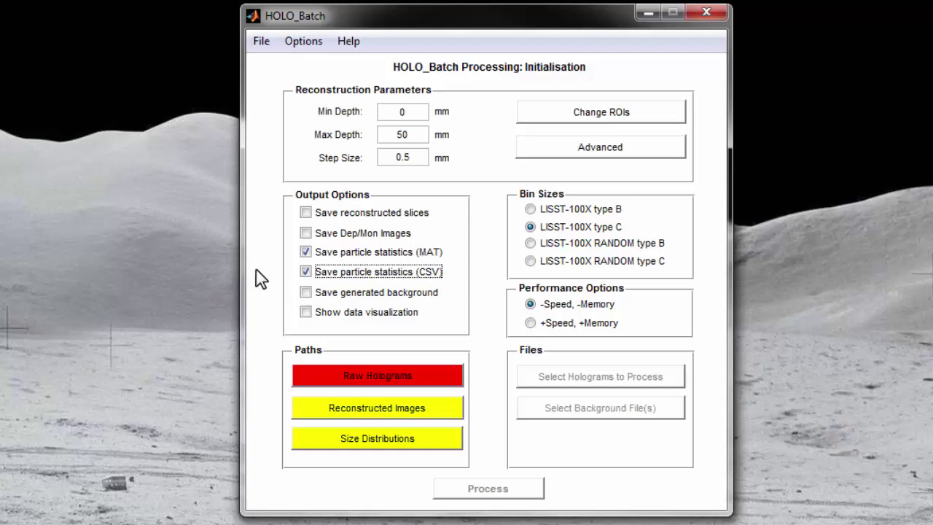
left_click(305, 271)
left_click(306, 251)
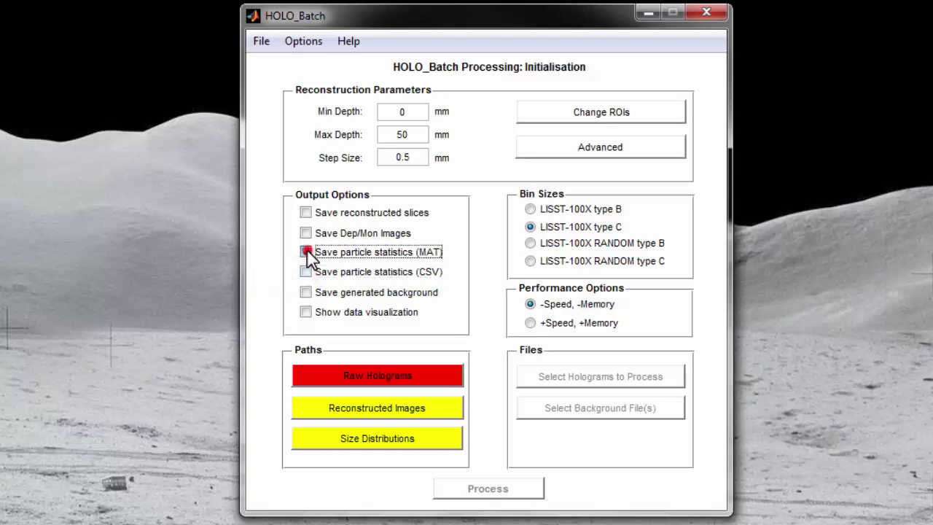
left_click(305, 293)
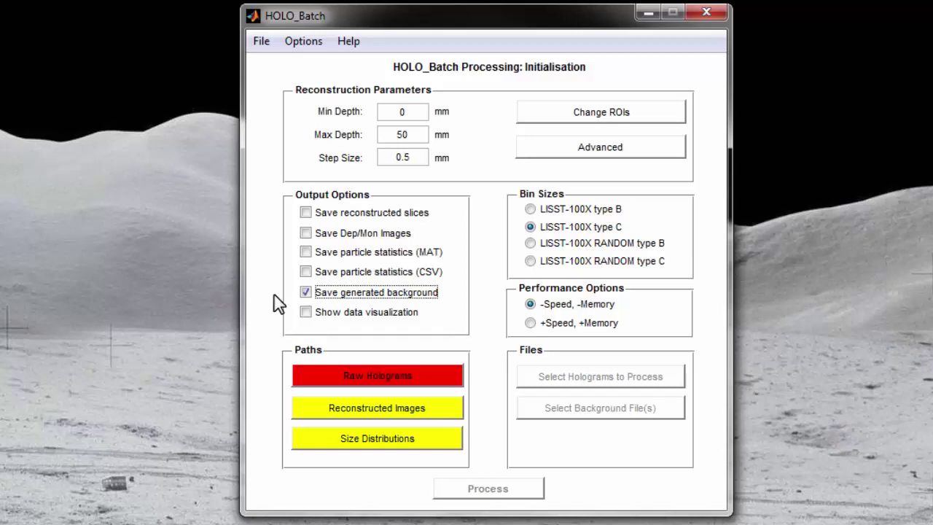
left_click(306, 293)
- Enable all six output options, from saving reconstructed slices through showing the data visualization
left_click(305, 311)
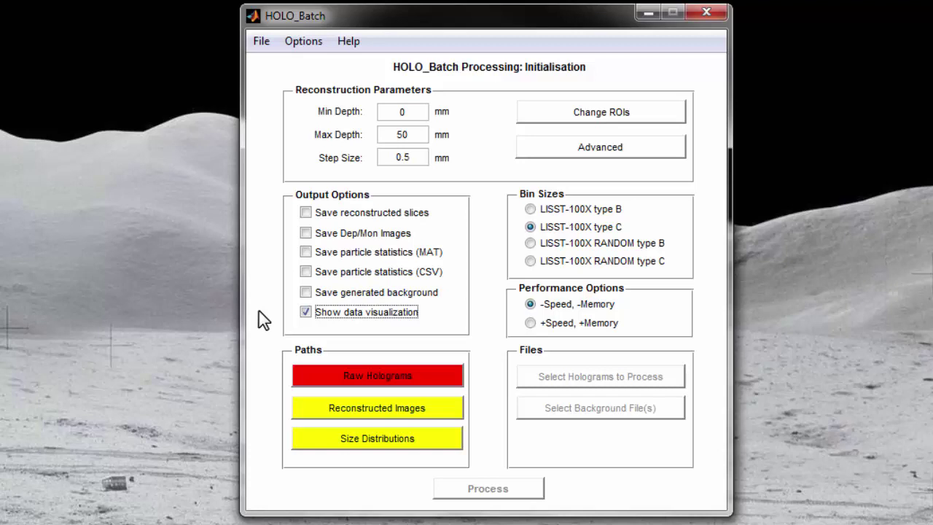
left_click(304, 292)
left_click(306, 271)
left_click(305, 251)
left_click(305, 232)
left_click(305, 212)
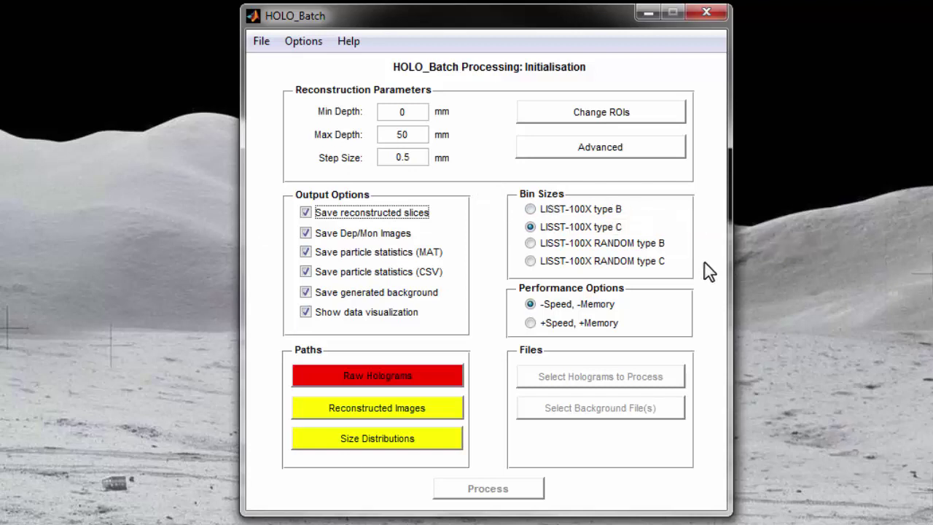
- Try each of the four LISST-100X bin size options in turn and return to type C
left_click(531, 209)
left_click(533, 227)
left_click(532, 244)
left_click(531, 261)
left_click(530, 227)
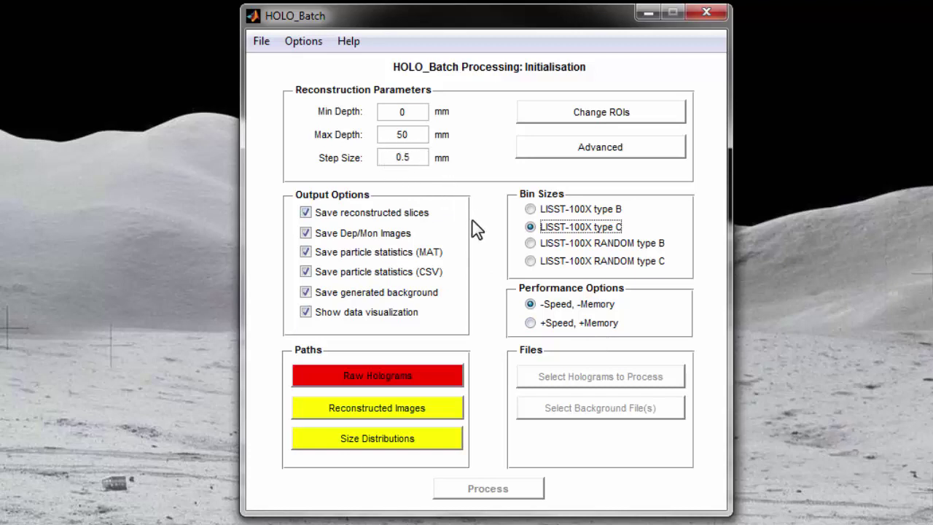
- Choose the +Speed, +Memory performance option, accept its warning, and enable saving settings on exit
left_click(530, 322)
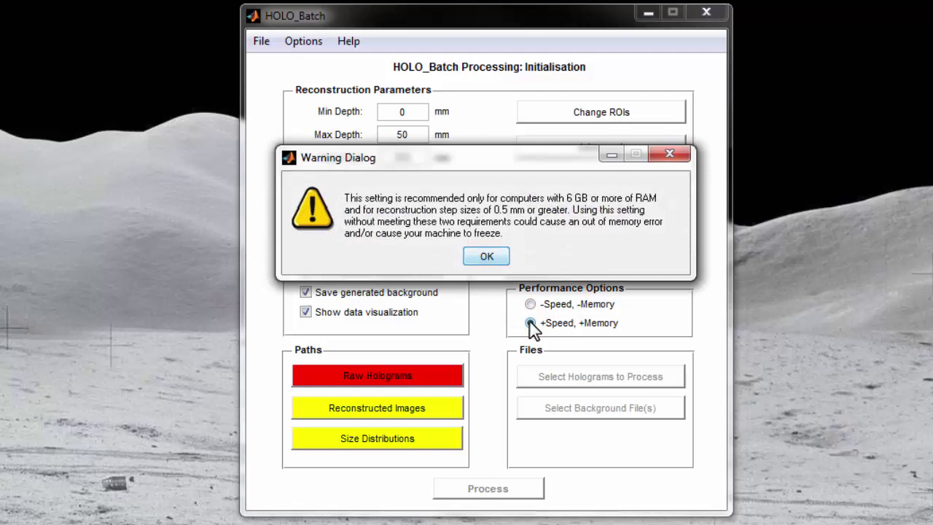
left_click(488, 256)
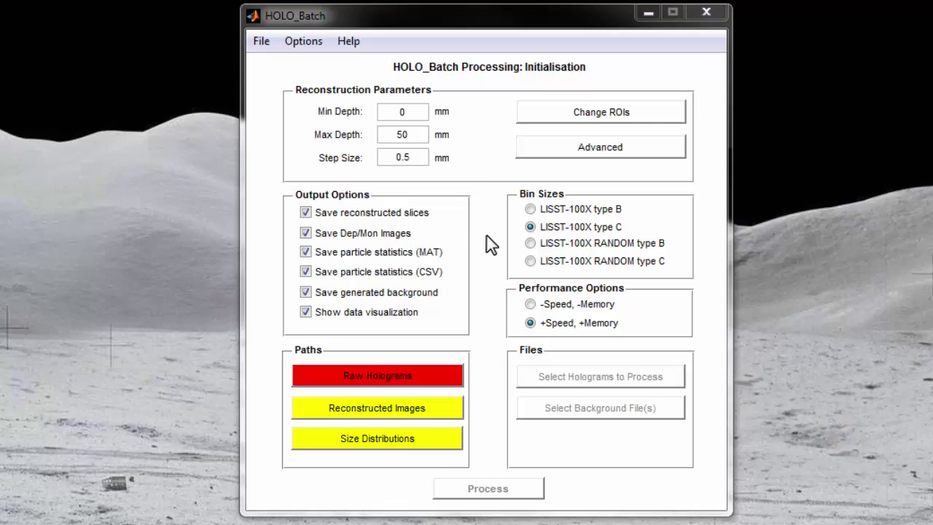
left_click(304, 42)
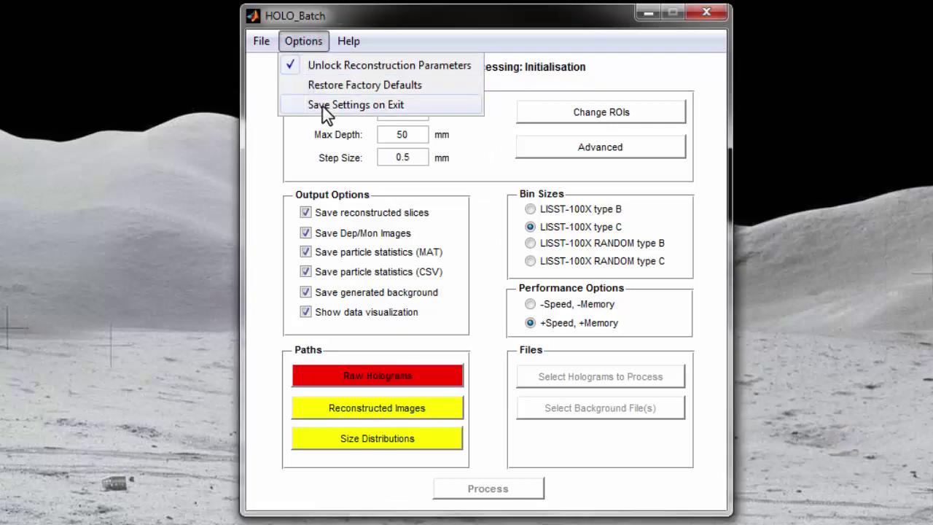
left_click(322, 106)
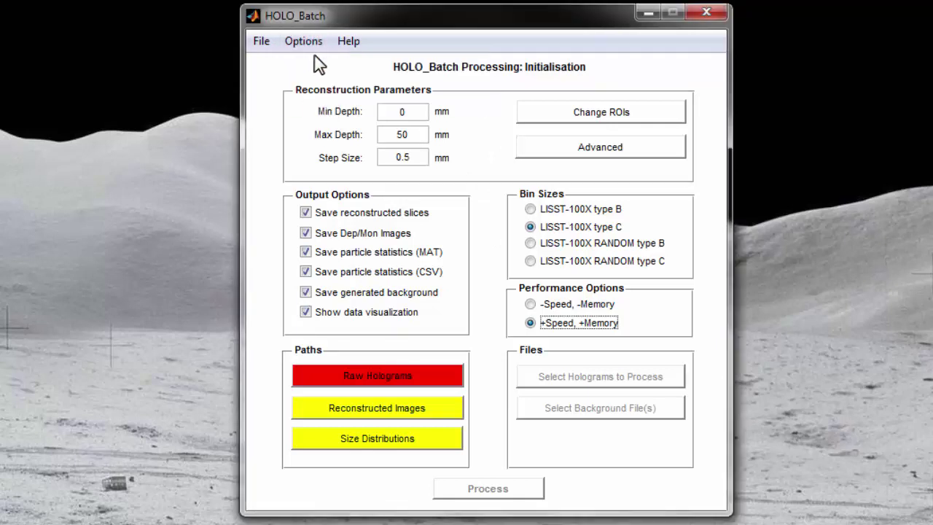
left_click(310, 40)
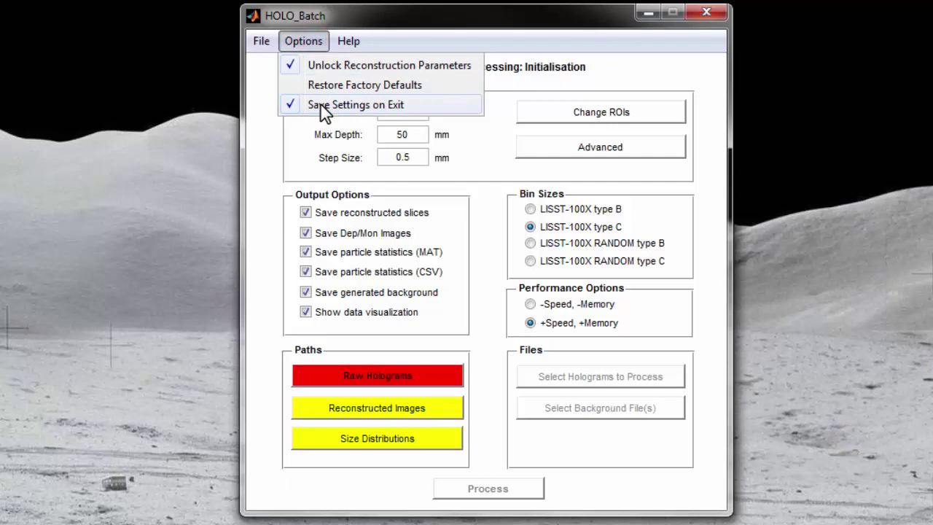
left_click(311, 39)
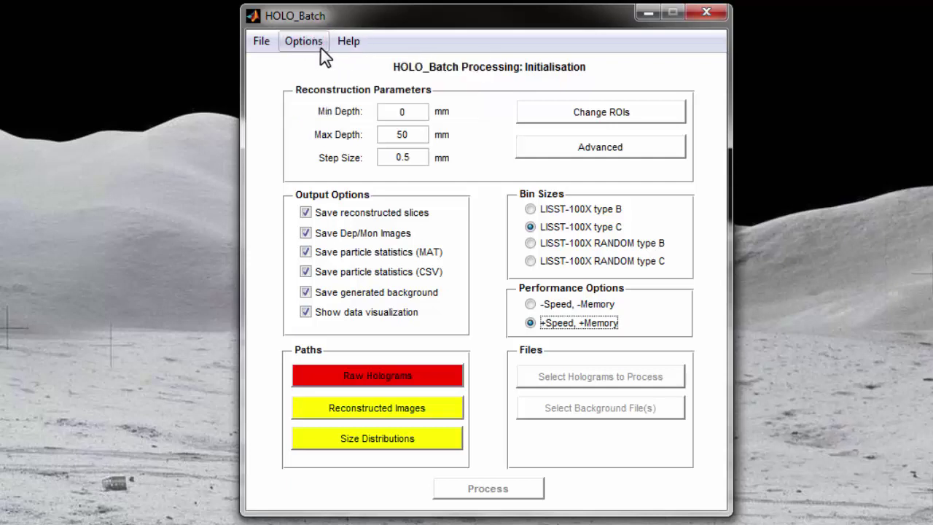
left_click(315, 43)
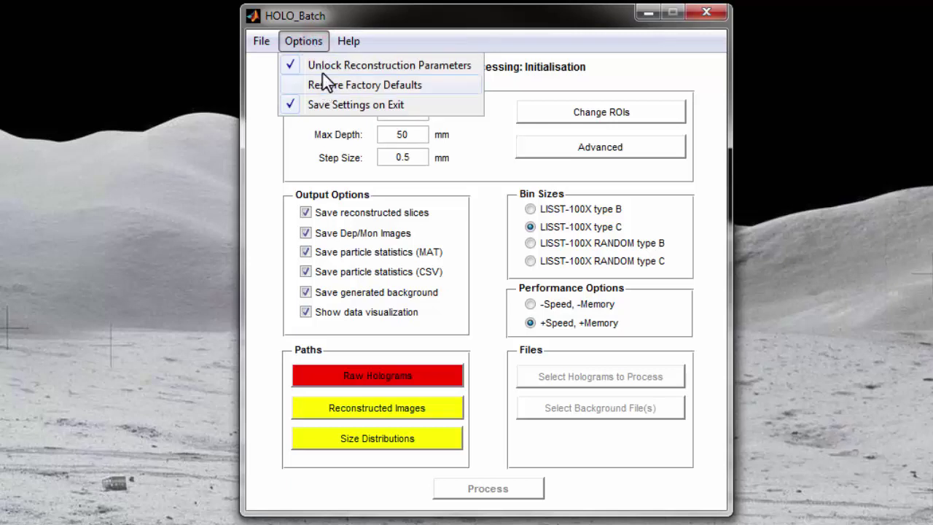
left_click(318, 42)
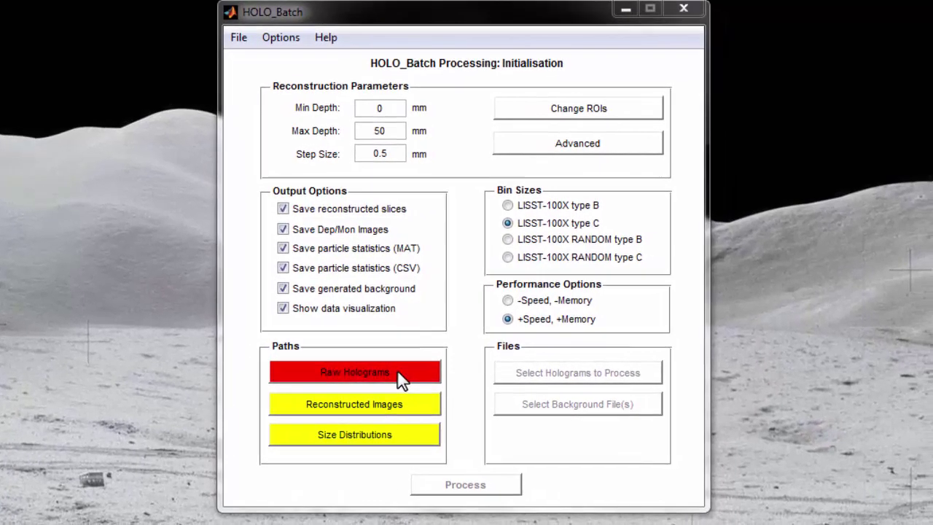
- Set the raw holograms path to the Holo_Mooring folder in Documents
left_click(421, 376)
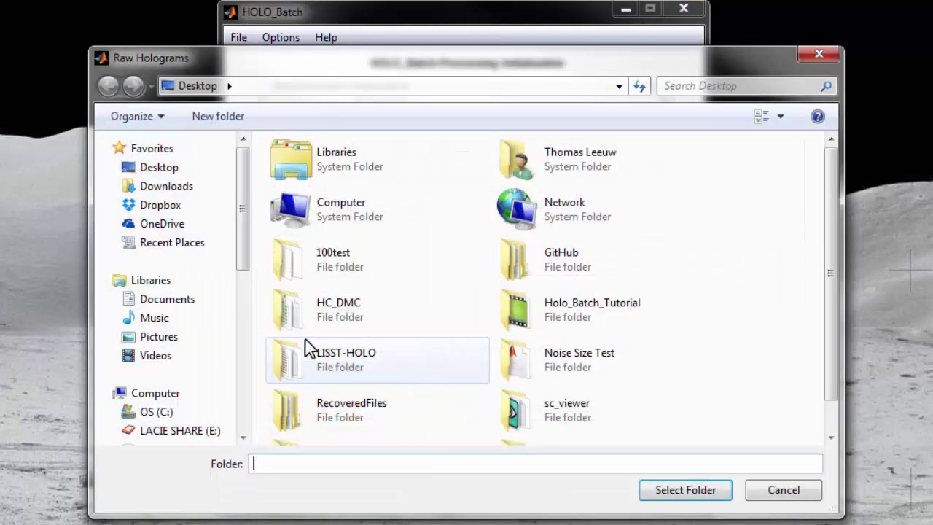
left_click(209, 308)
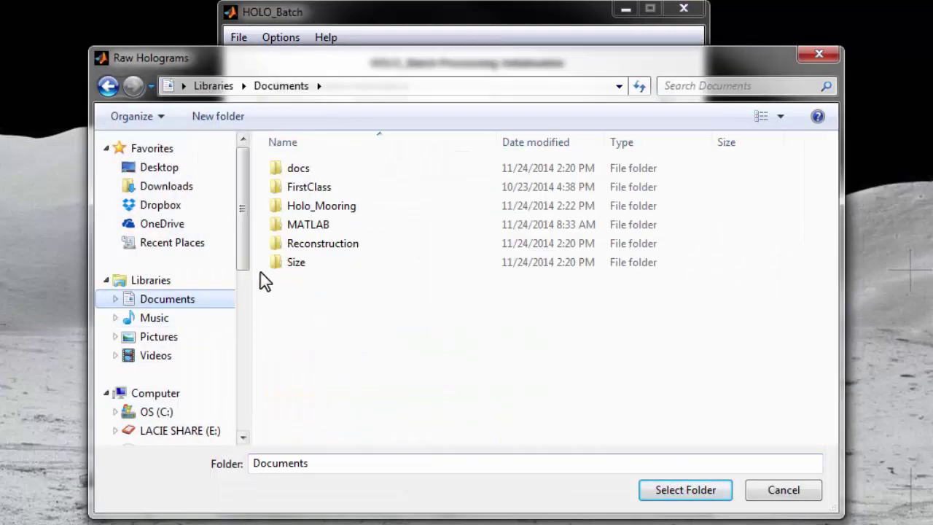
left_click(326, 212)
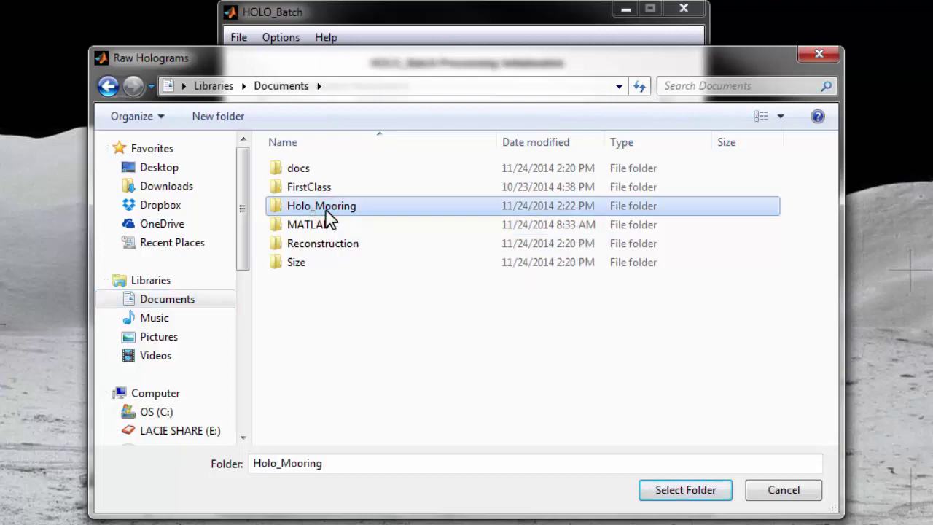
left_click(683, 494)
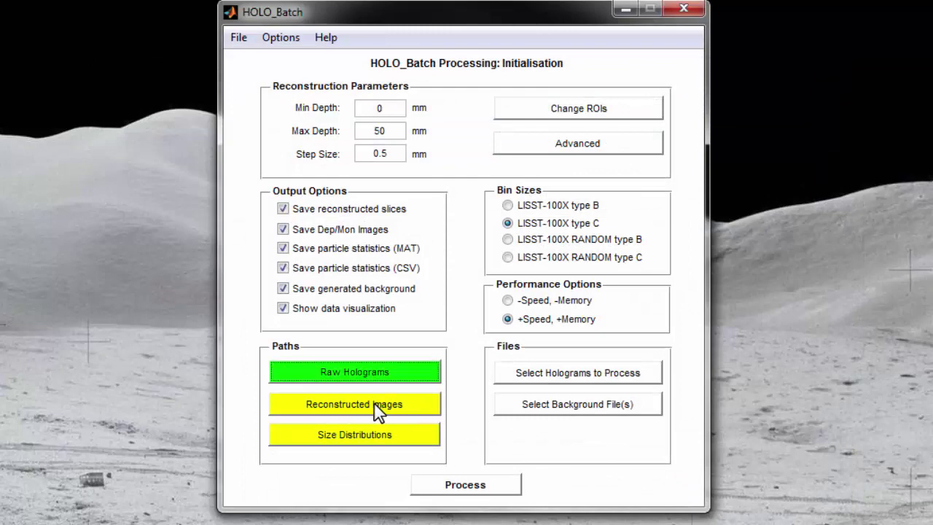
- Set the reconstructed images path to the Reconstruction folder in Documents
left_click(374, 404)
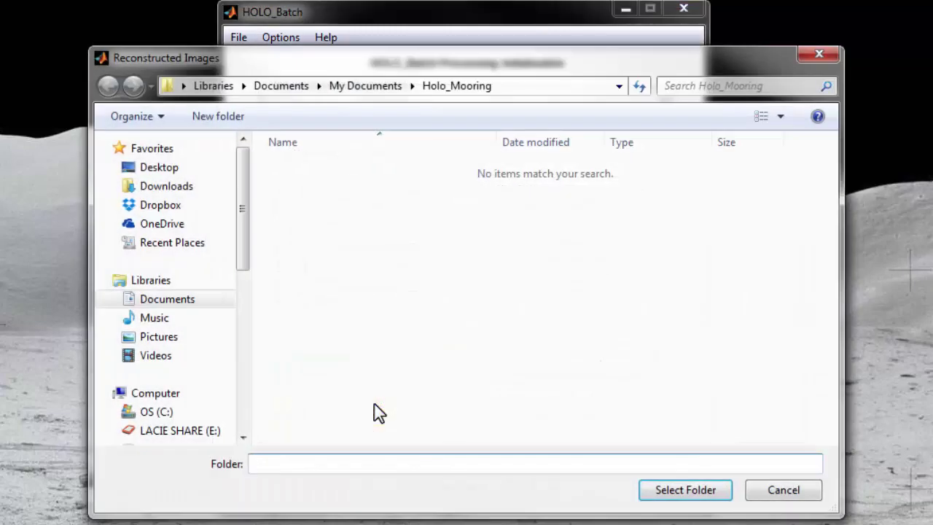
left_click(169, 302)
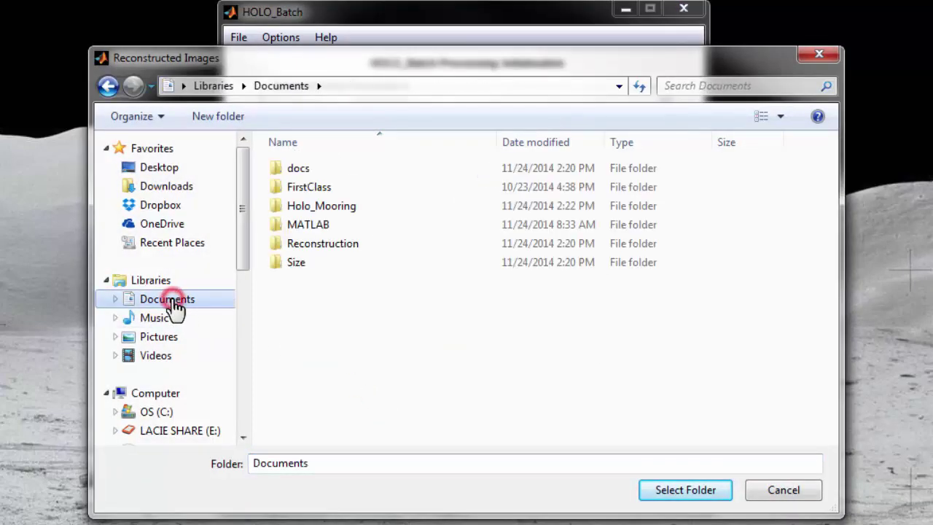
left_click(328, 248)
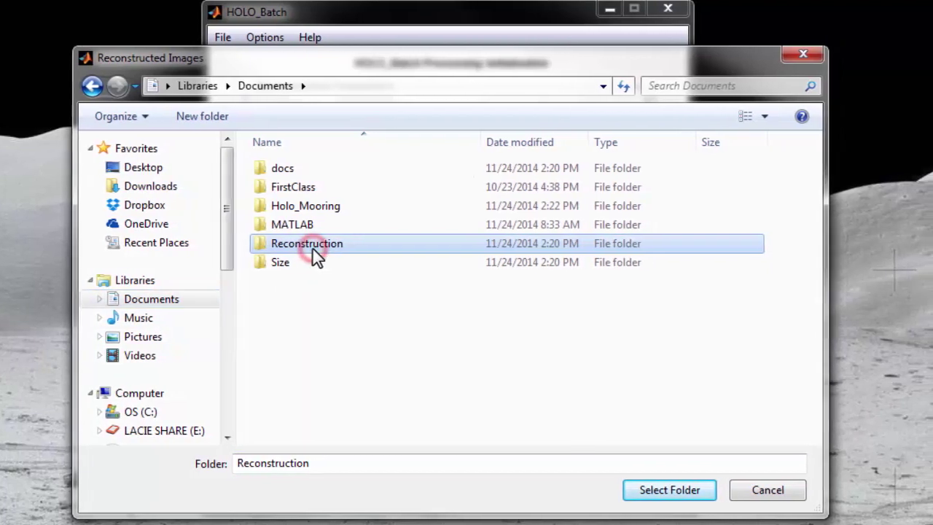
left_click(657, 494)
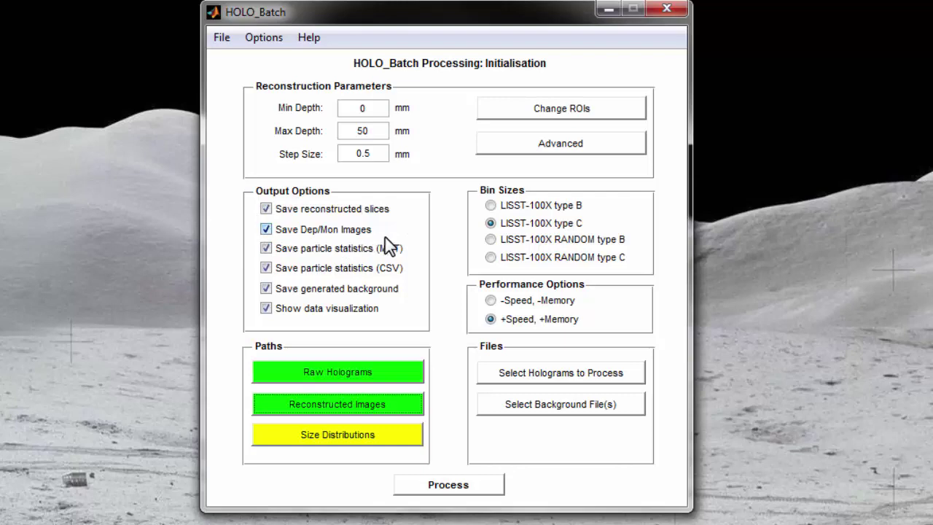
- Set the size distributions path to the Size folder in Documents
left_click(405, 432)
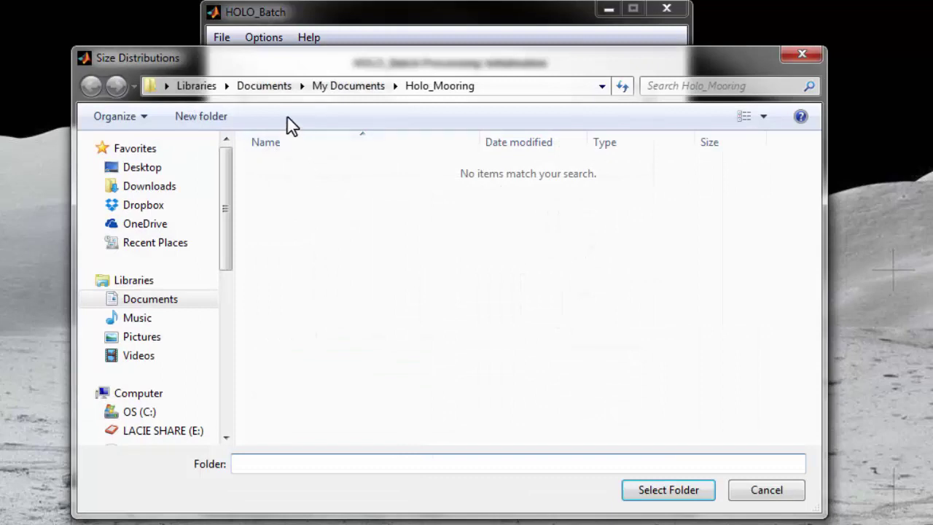
left_click(267, 88)
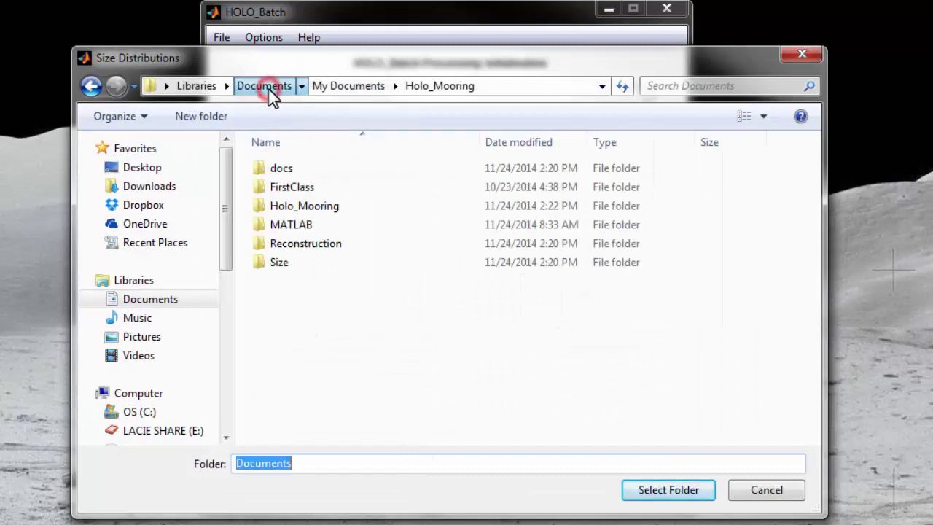
left_click(309, 264)
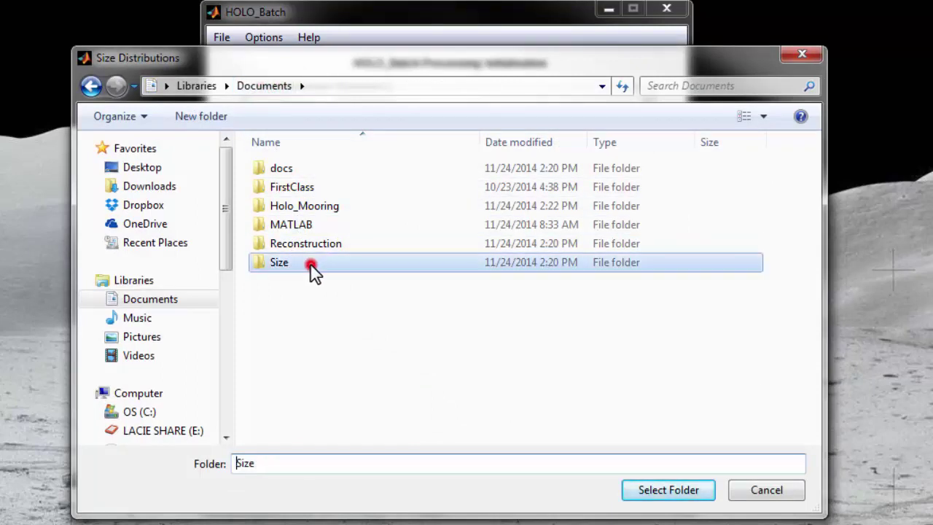
left_click(666, 490)
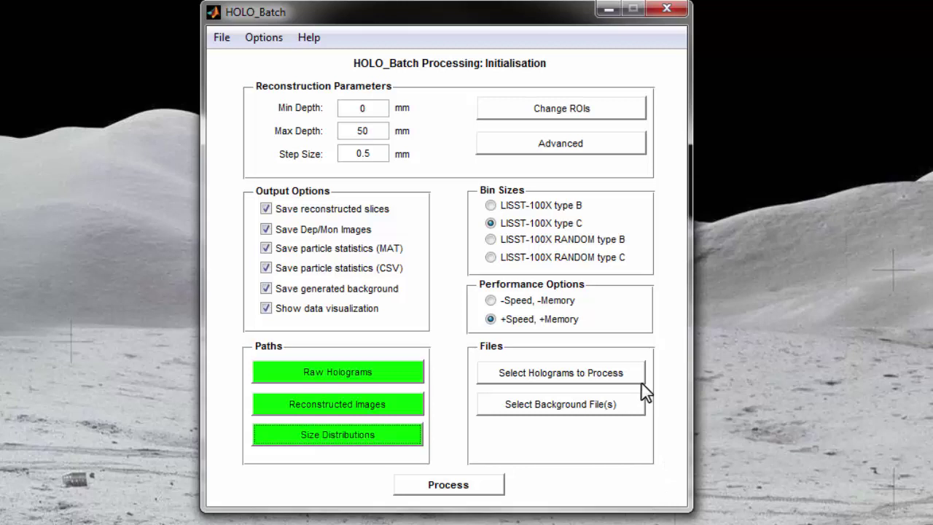
- Review the hologram files available for processing in Holo_Mooring and cancel the file selection
mouse_move(487, 390)
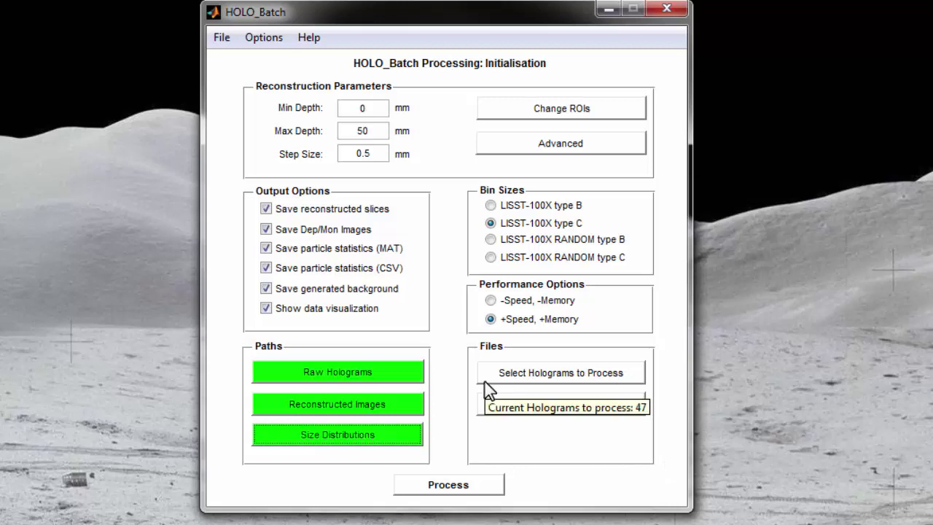
left_click(545, 378)
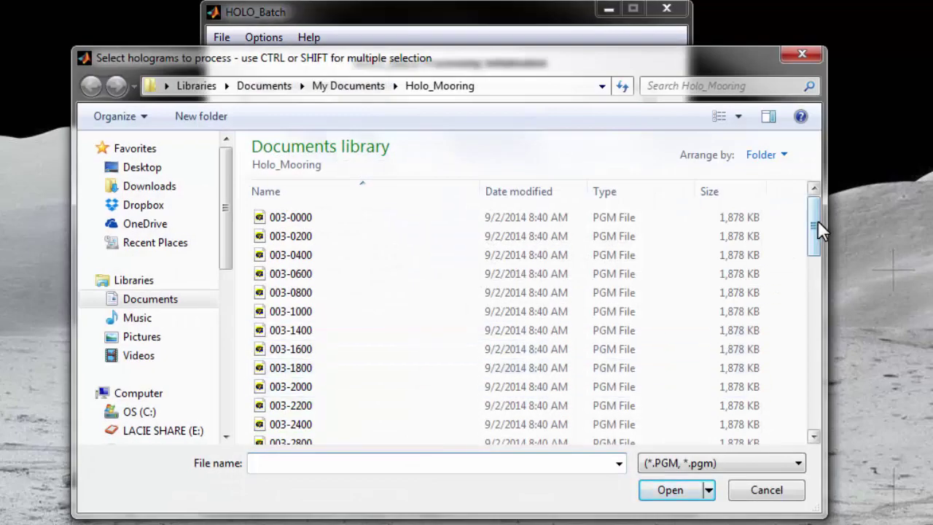
mouse_move(816, 220)
left_mouse_down()
mouse_move(812, 410)
mouse_move(821, 291)
mouse_move(814, 219)
left_mouse_up()
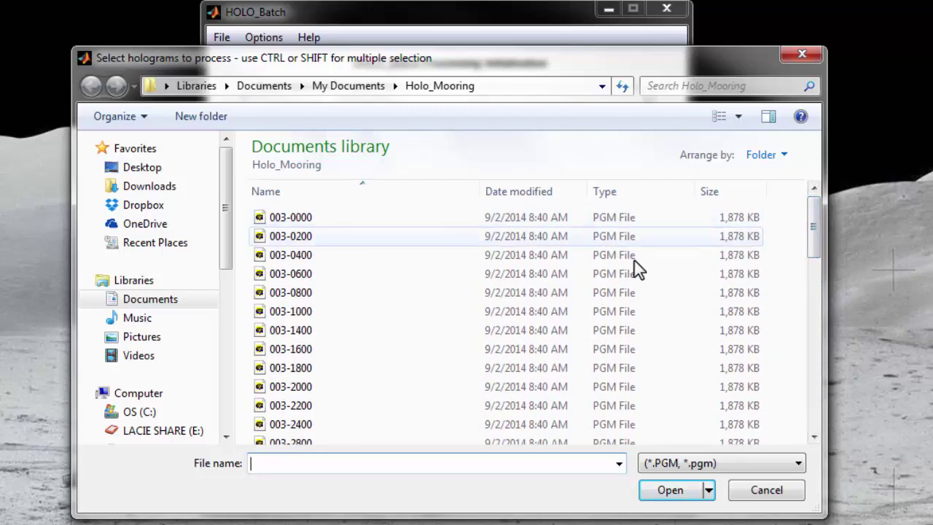
left_click(780, 495)
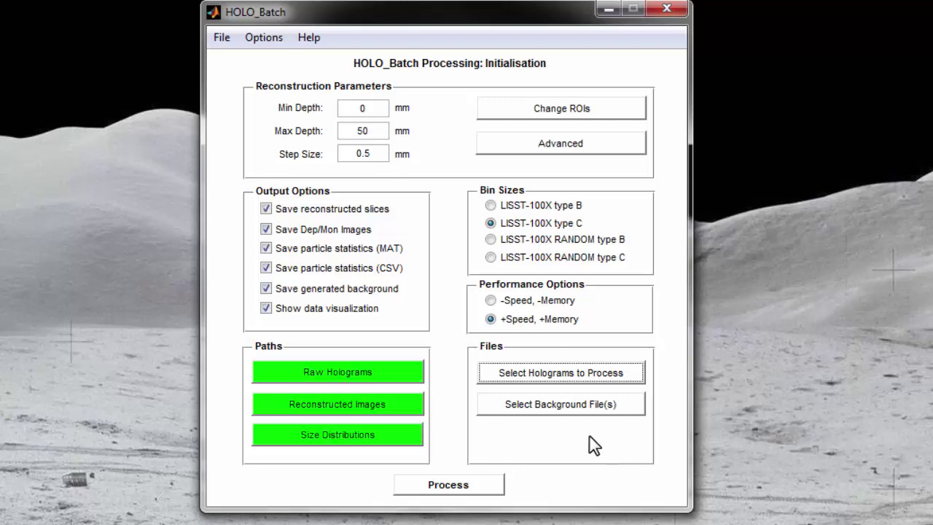
- Select all PGM files from 003-0000 through 003-9800 in Holo_Mooring as the background files
left_click(589, 409)
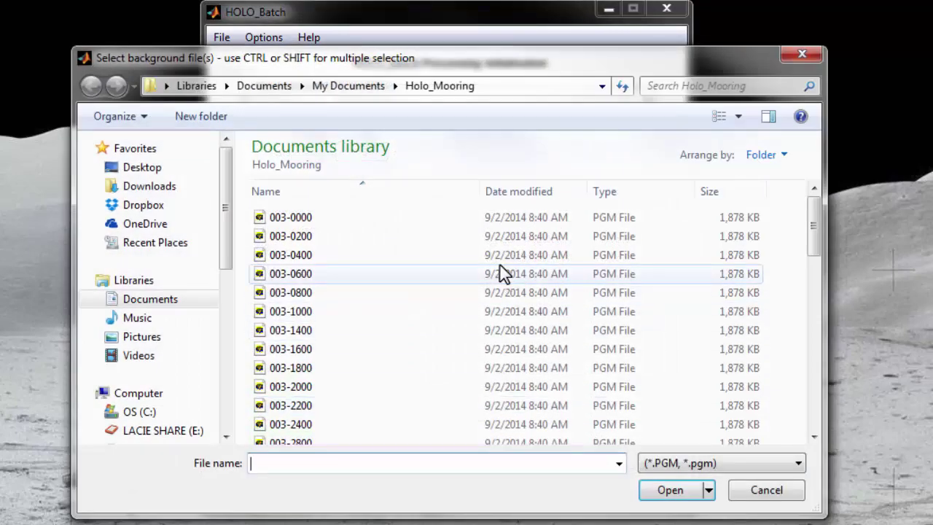
left_click(495, 219)
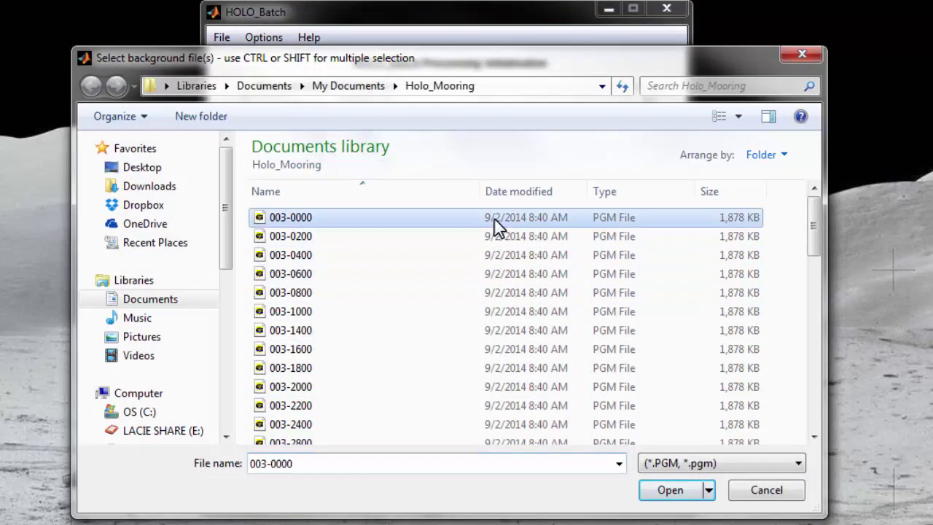
left_click_drag(816, 216, 806, 417)
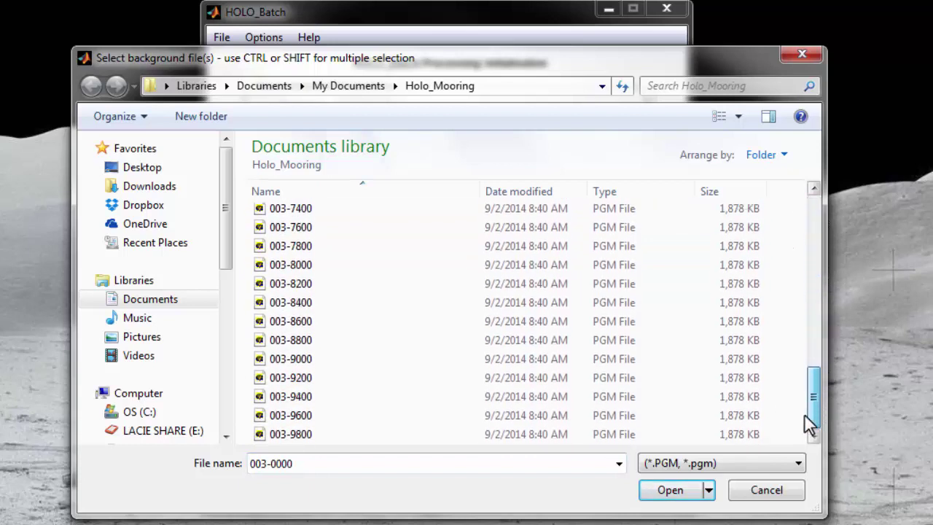
left_click(747, 434, "shift")
left_click(688, 493)
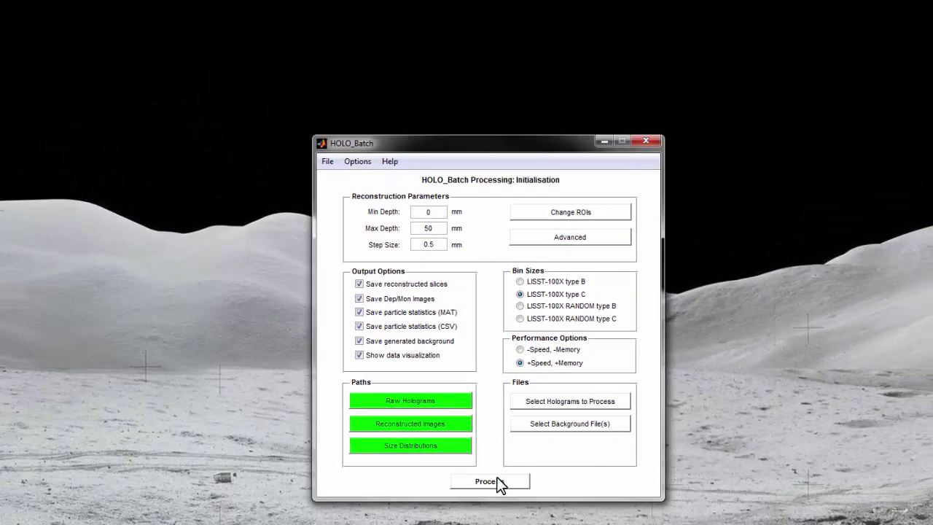
- Run the batch processing of the holograms to completion and exit the data visualization
left_click(485, 482)
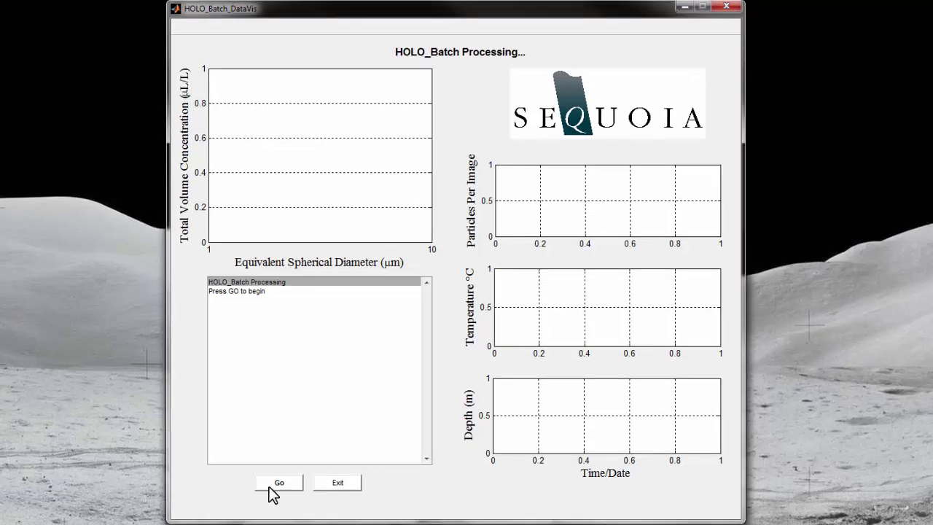
left_click(270, 487)
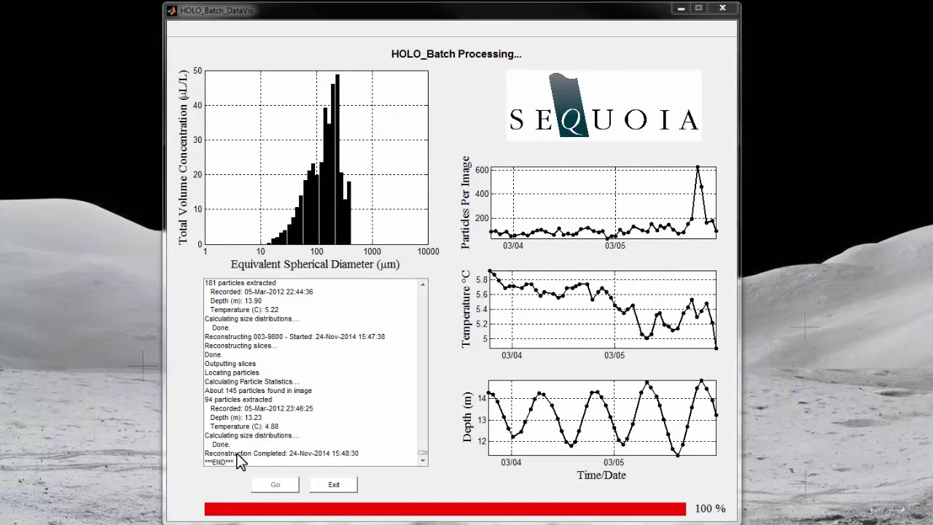
left_click(331, 485)
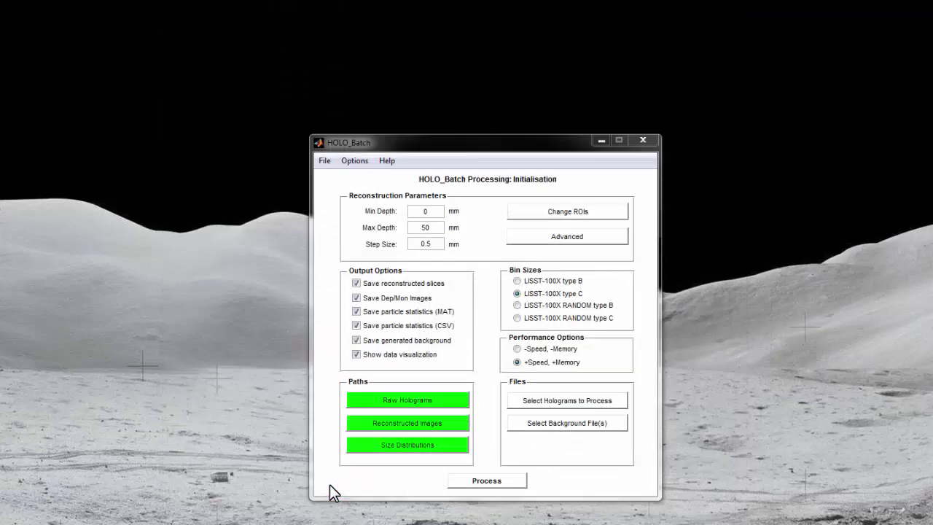